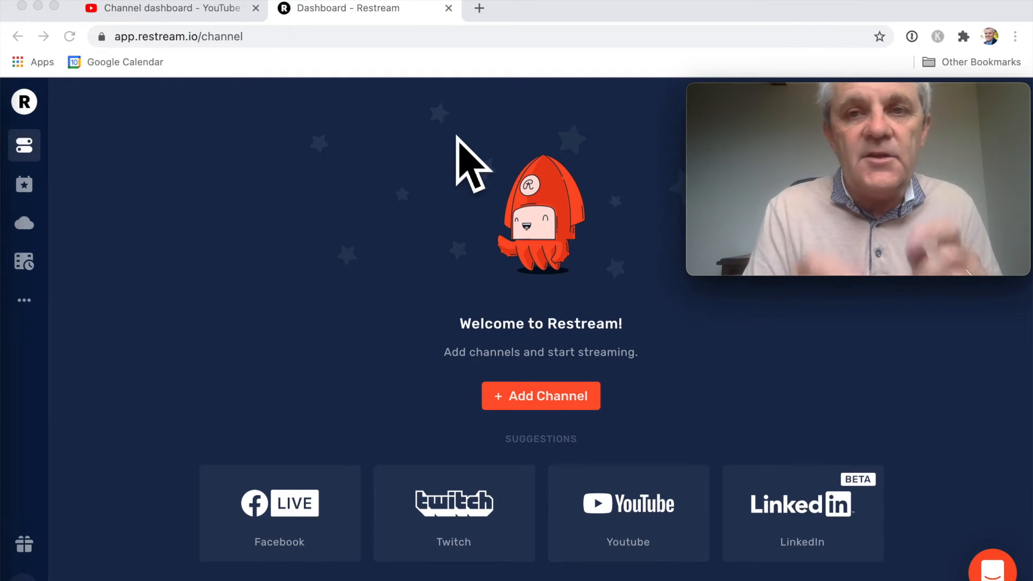
Step: Switch to YouTube Studio and start scheduling a live stream with new settings rather than reusing the previous stream's
click(186, 17)
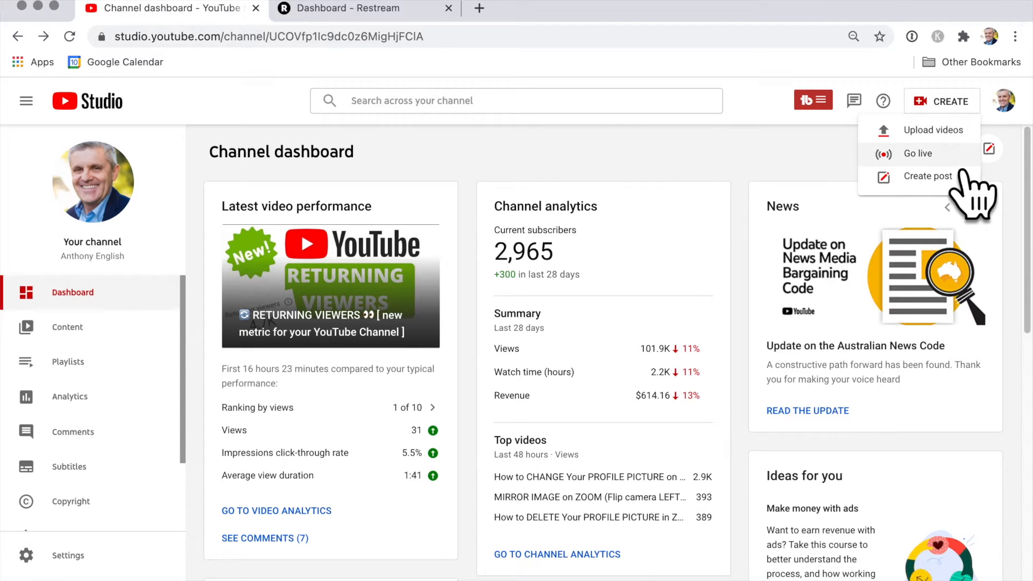
click(968, 161)
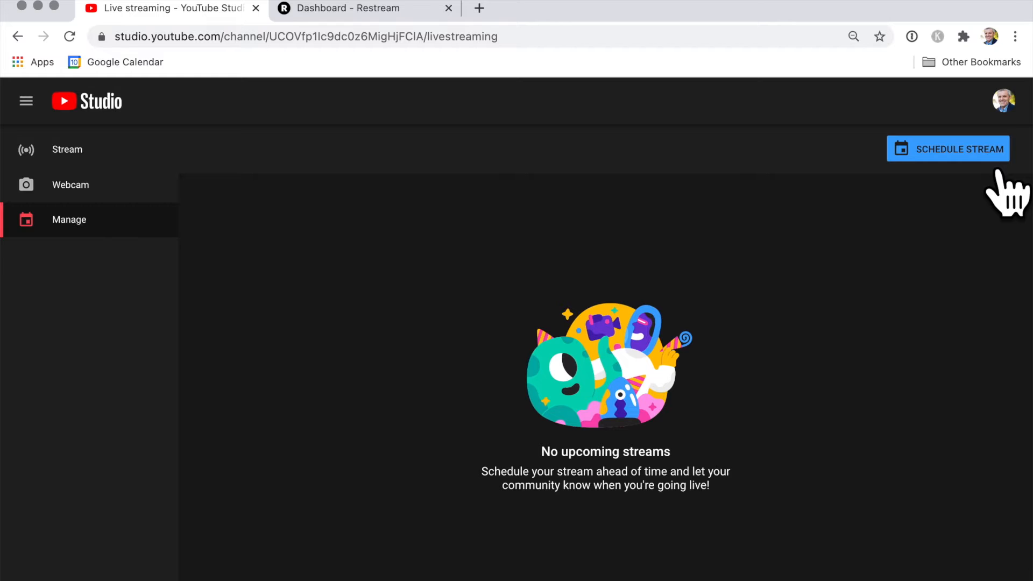
click(979, 153)
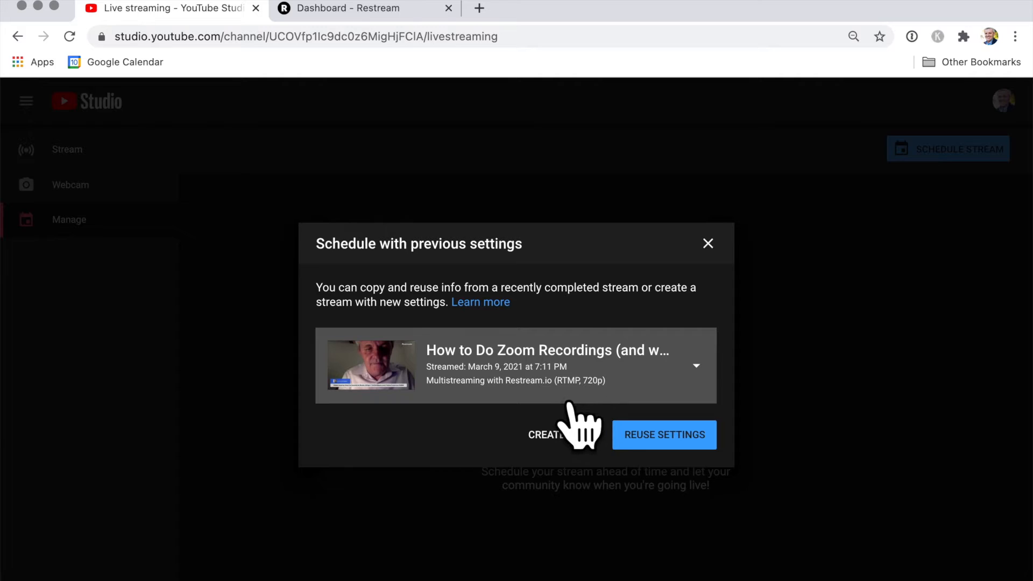
click(592, 454)
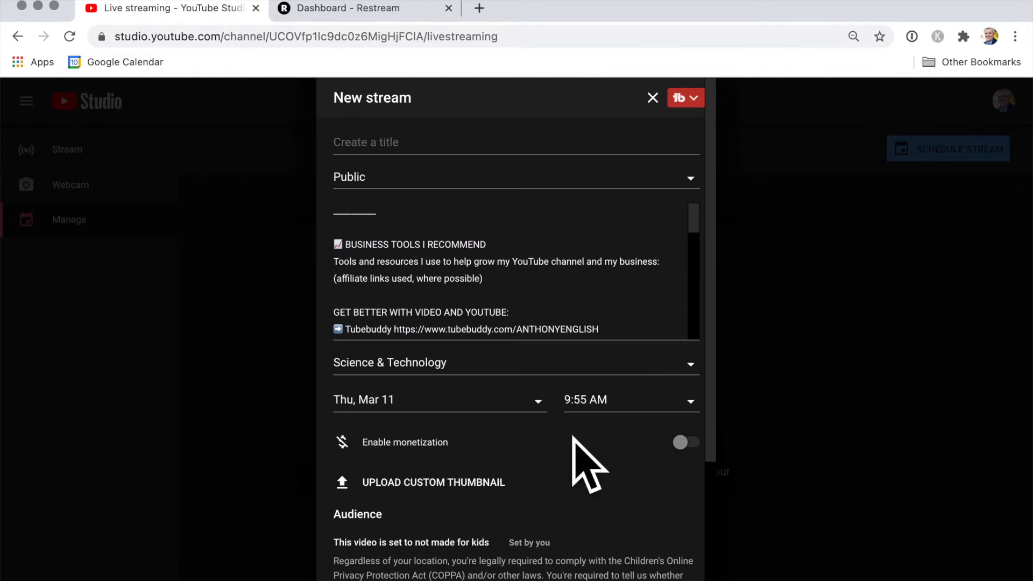
Step: Title the new stream "How to Go Live on YouTube Using Restream.io"
click(476, 151)
text(How to G)
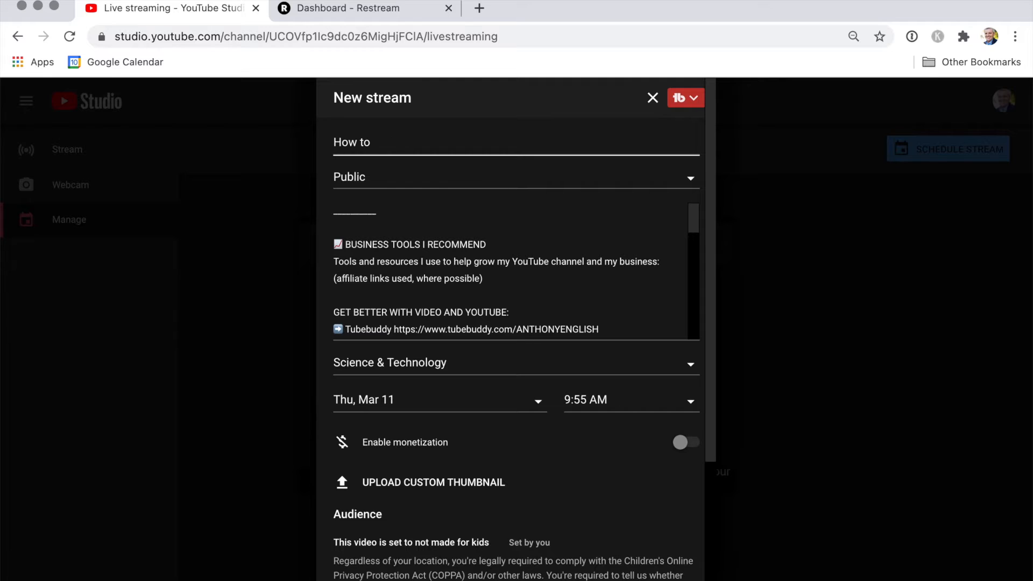
text(o Live on YouTube Using Restream.io)
Step: Begin the description with "Here's a step-by-step tutorial showing you how to go live on YouTube using Restream." and choose the Science & Technology category
click(405, 223)
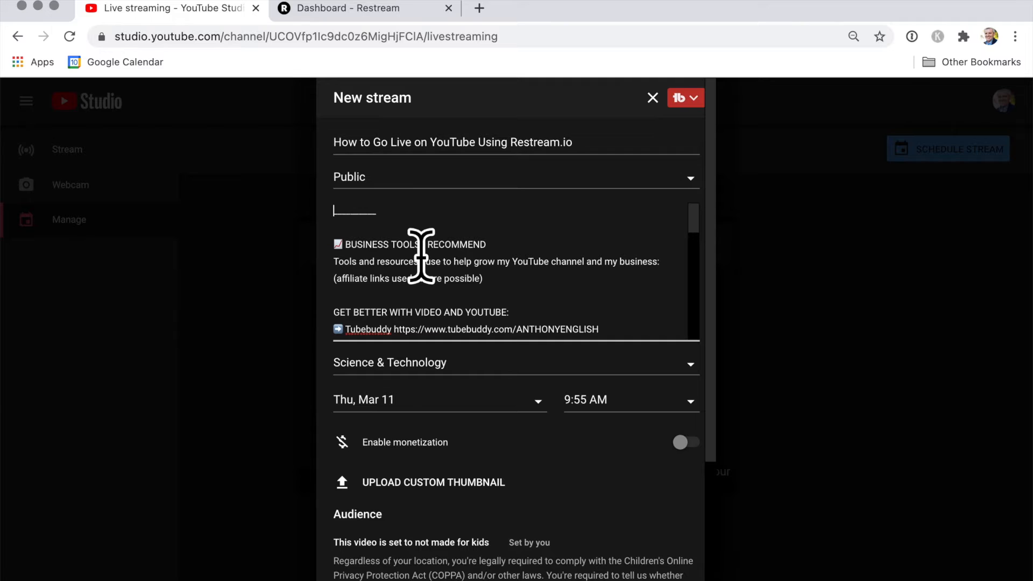
text(Here's a step-by-step tutorial showing you how to go live on YouTube using Restream.)
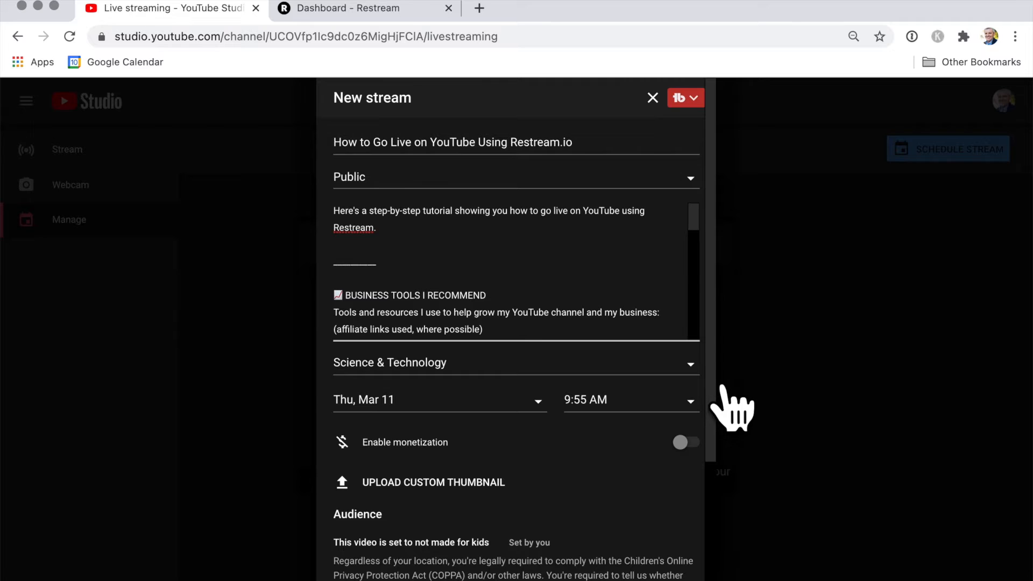
click(702, 369)
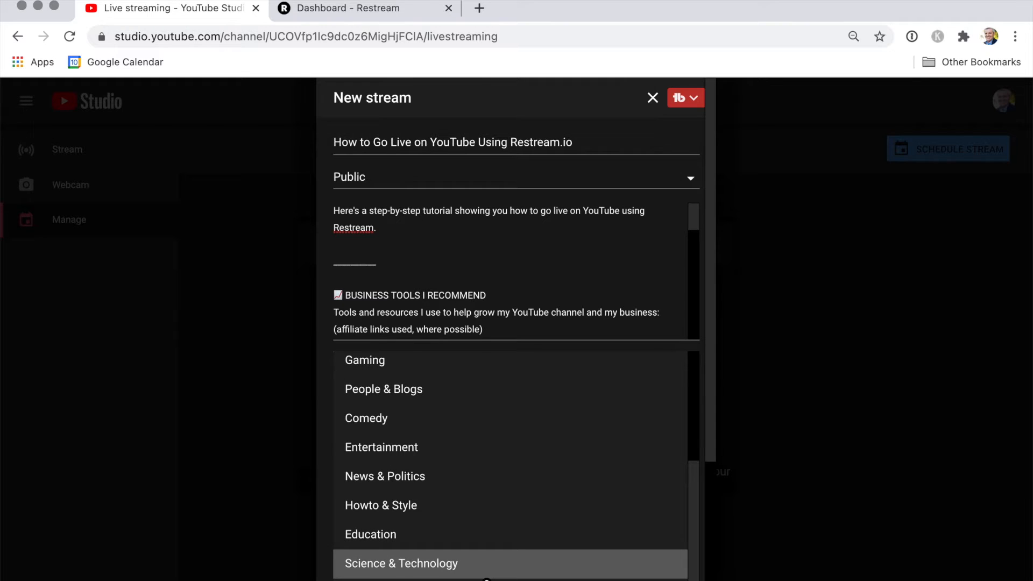
click(487, 575)
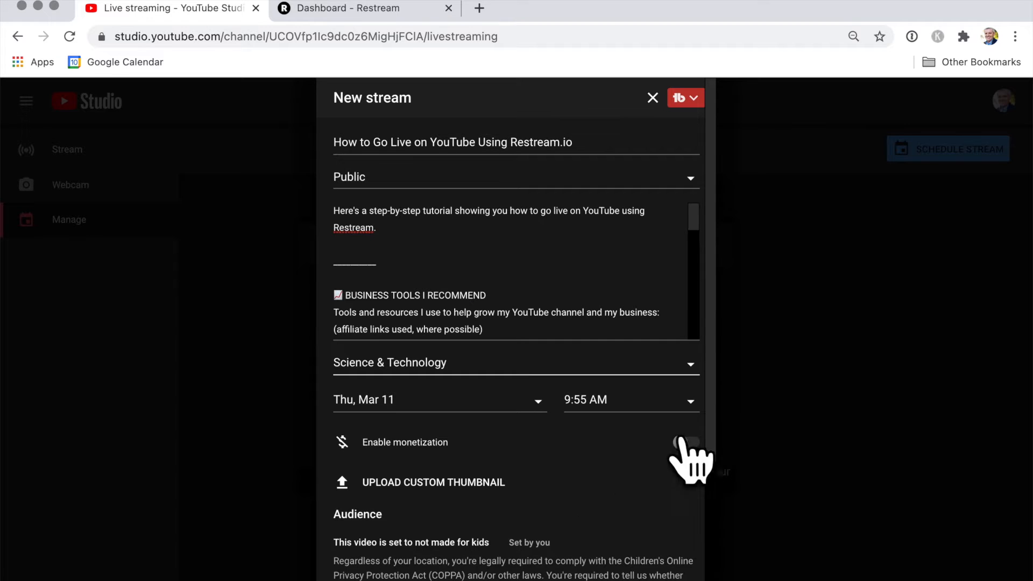
scroll(717, 420, down, 3)
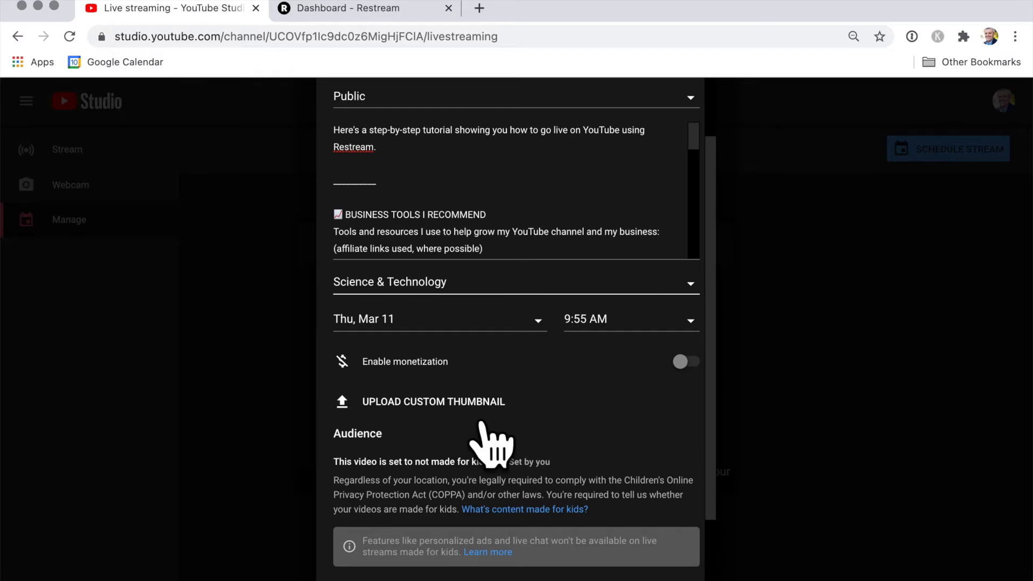
click(462, 408)
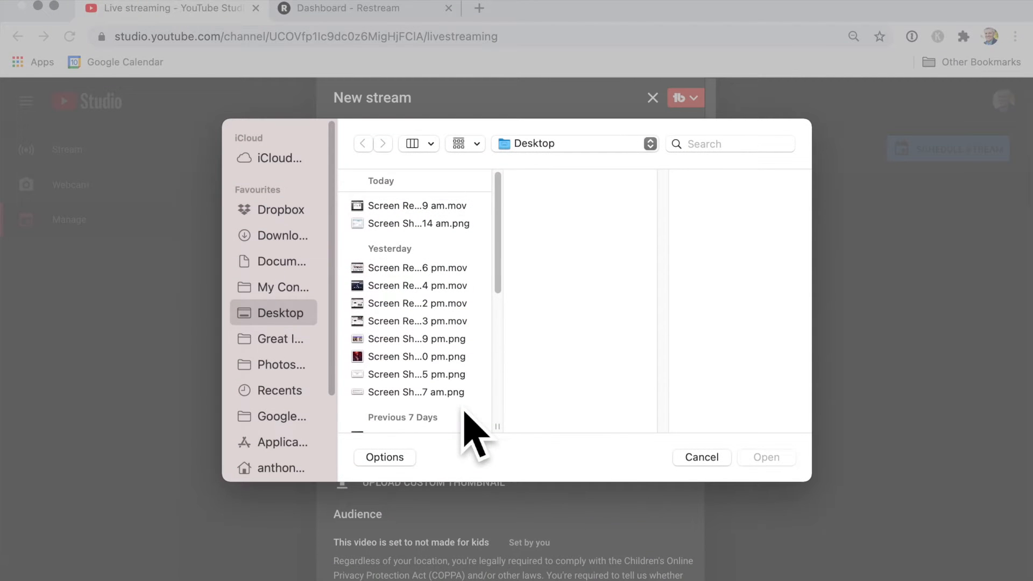
click(702, 458)
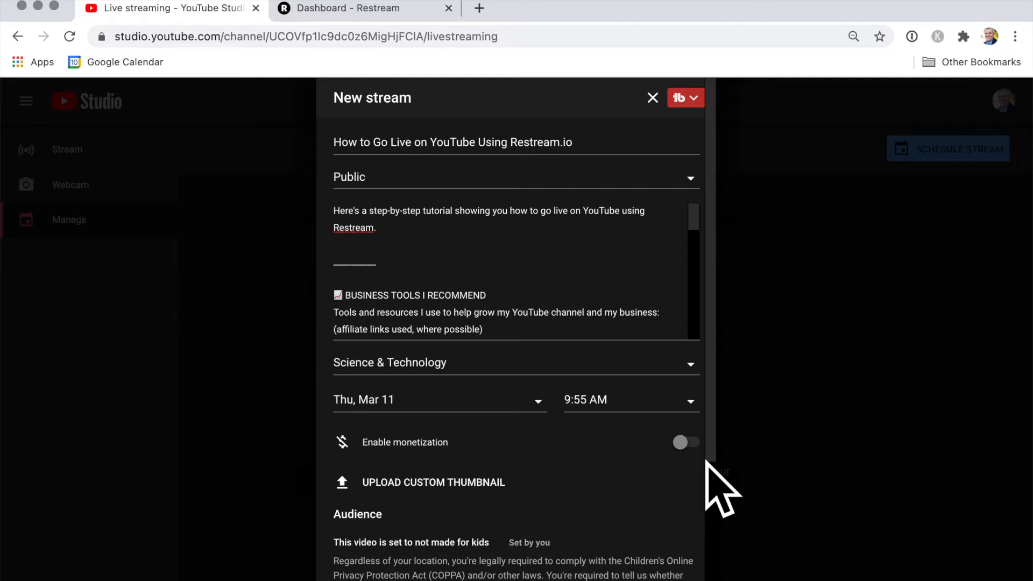
Step: Review the new stream's audience and age restriction options, and create the stream
scroll(706, 461, down, 3)
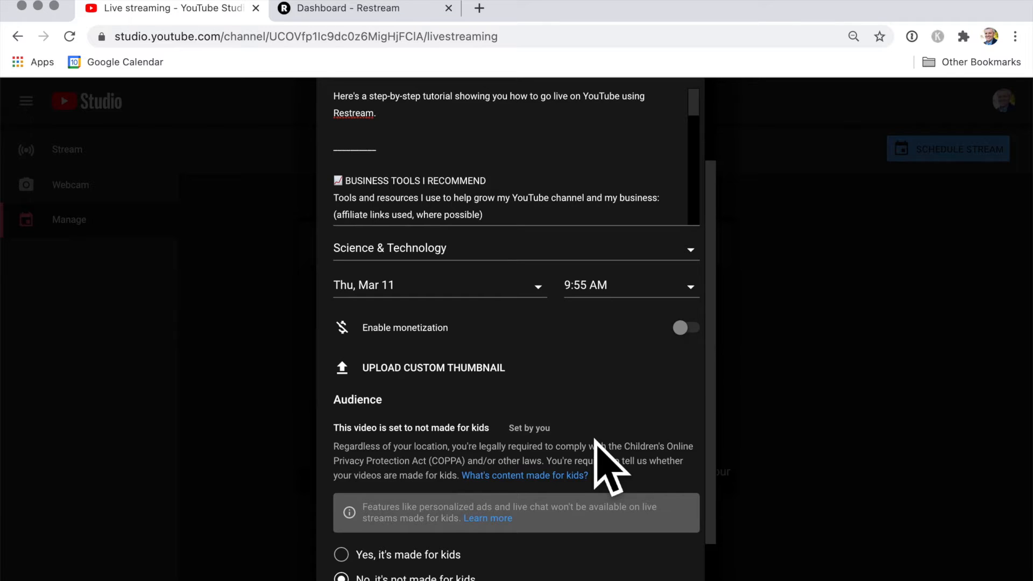
scroll(604, 430, down, 4)
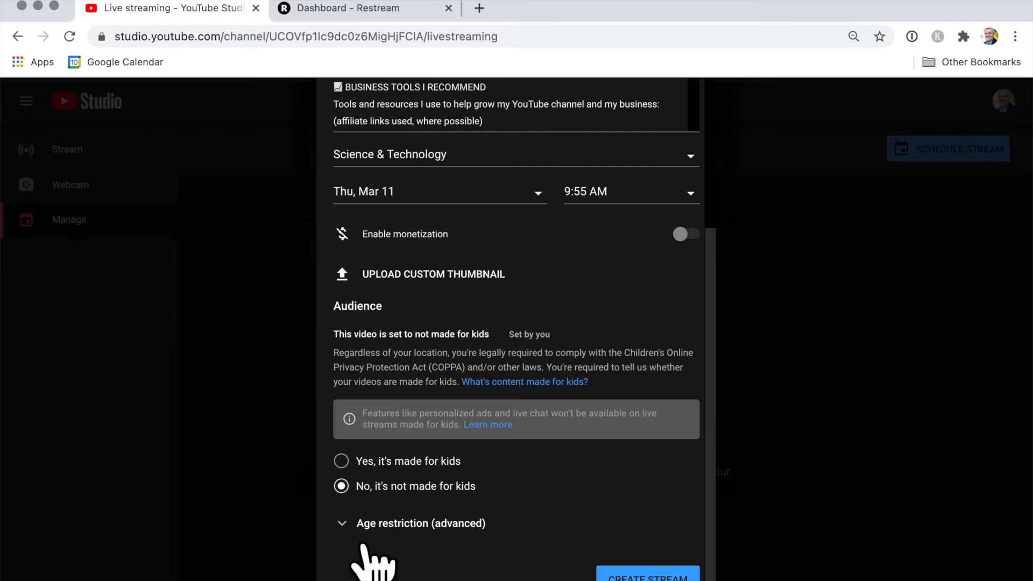
scroll(542, 514, up, 8)
scroll(542, 514, down, 12)
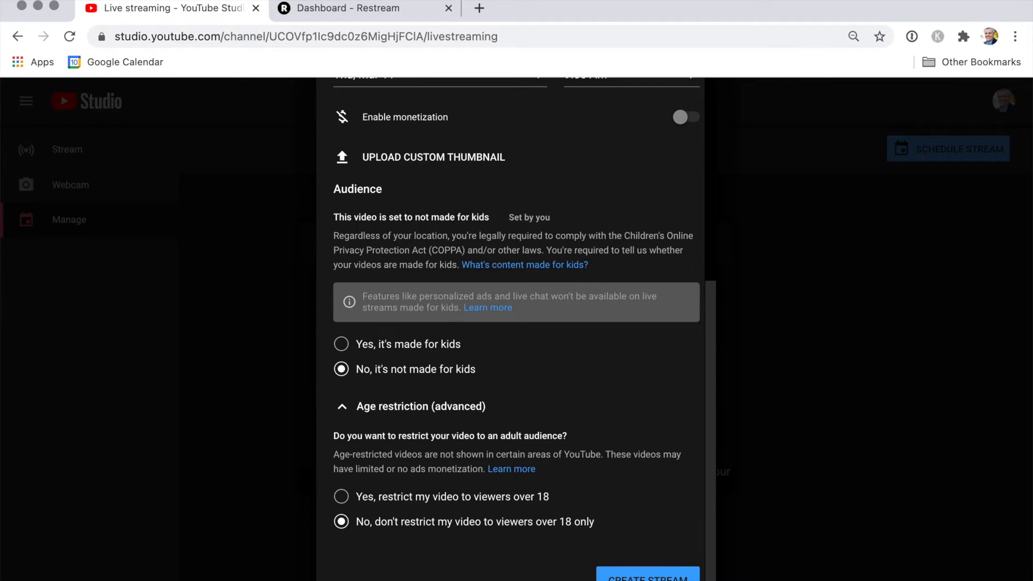
click(648, 578)
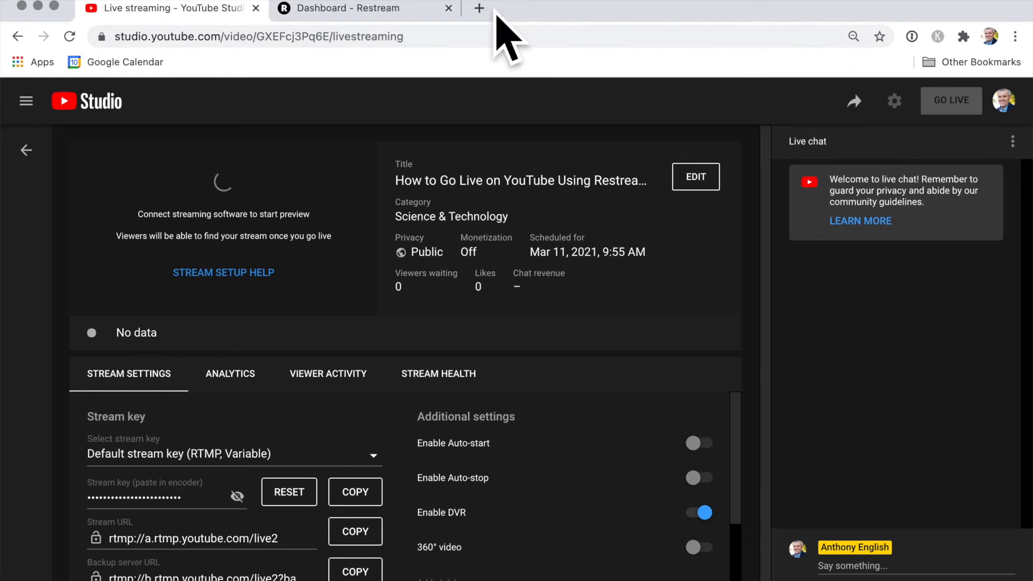
Step: Open YouTube Studio in a new browser tab and show the channel's list of live streams
click(479, 8)
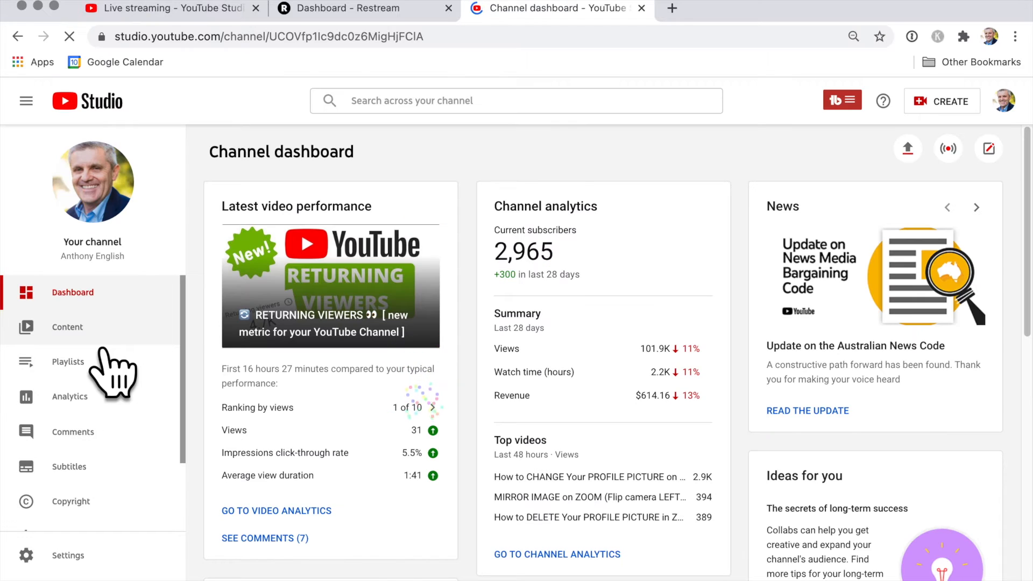
click(103, 344)
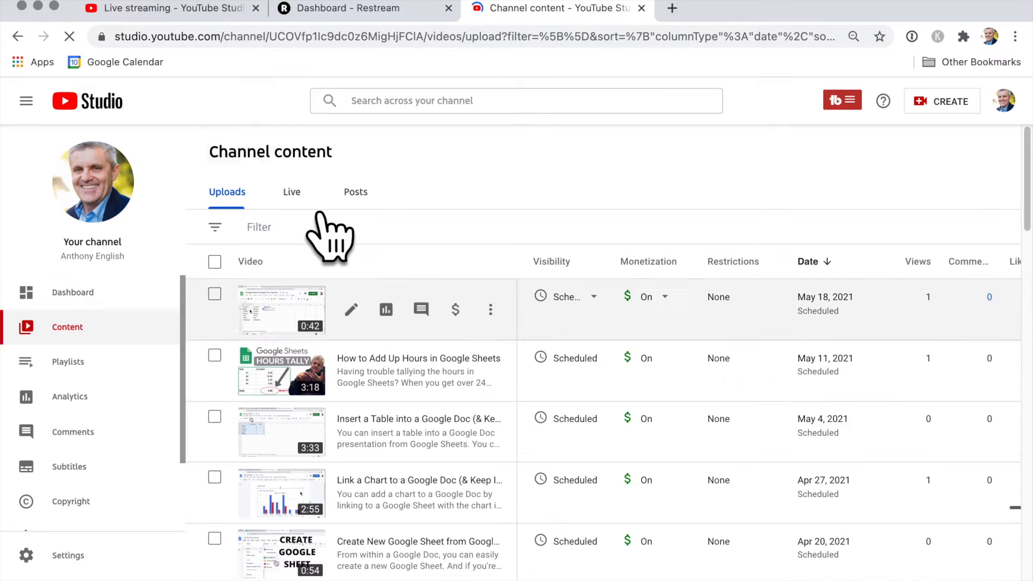
click(321, 213)
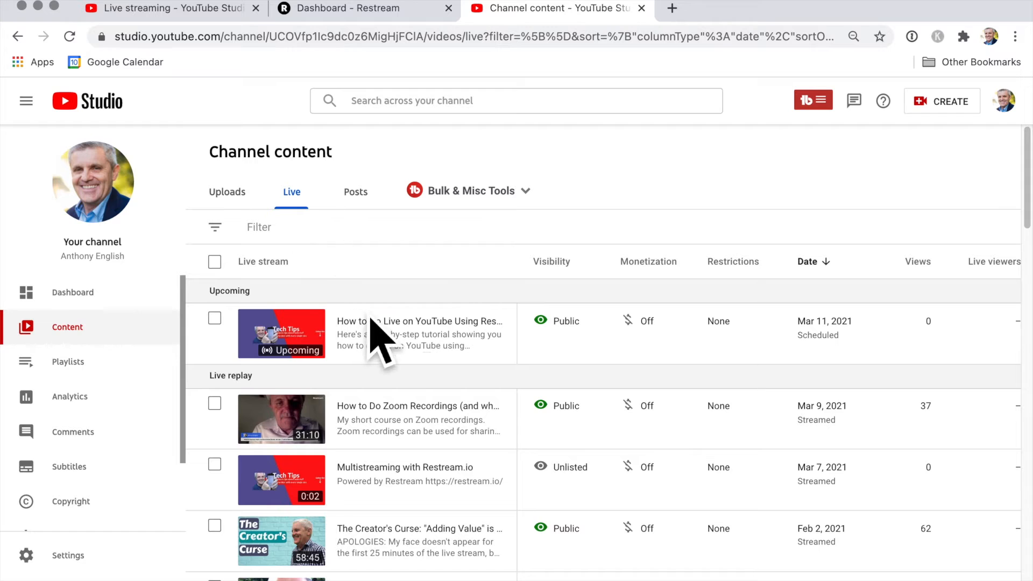
mouse_move(413, 321)
mouse_move(302, 425)
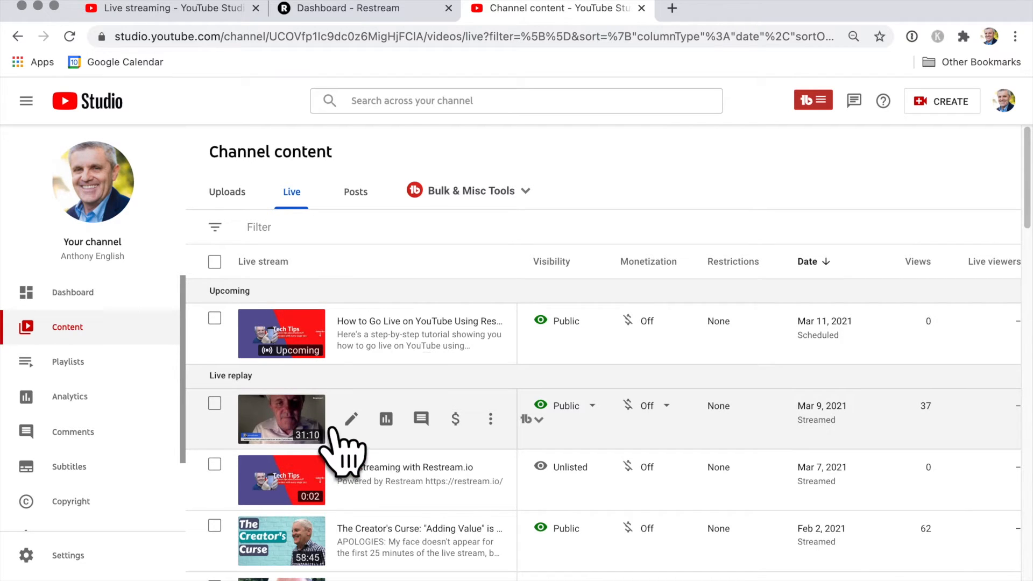
mouse_move(296, 546)
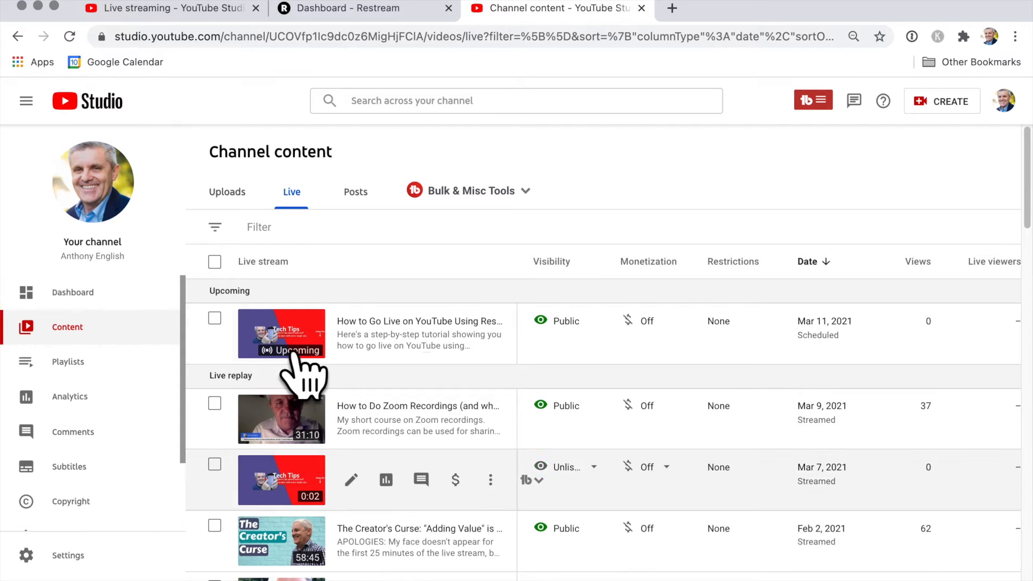
Step: Set the visibility of the upcoming "How to Go Live on YouTube Using Restream.io" stream to Unlisted and save it
mouse_move(320, 302)
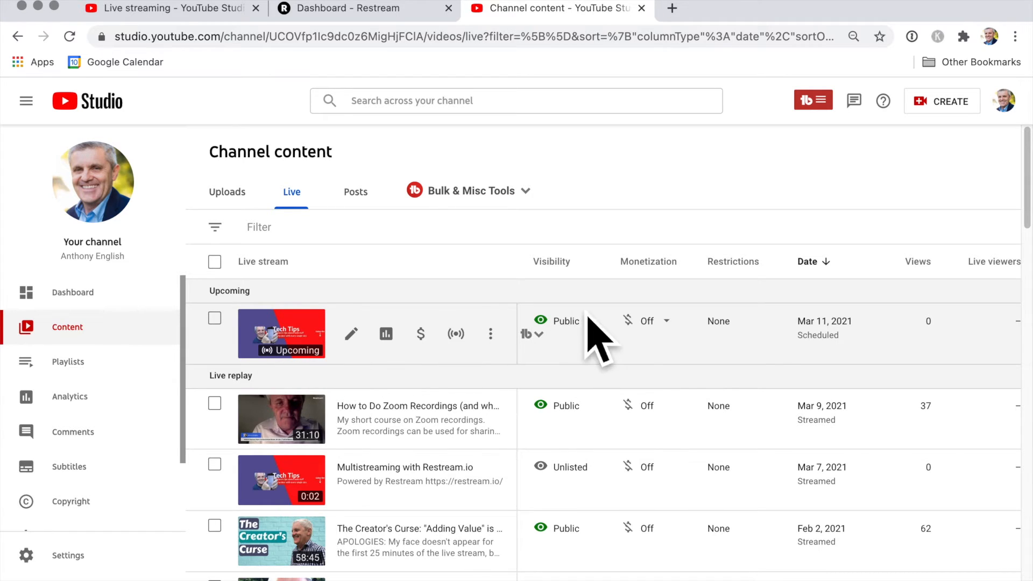
click(613, 335)
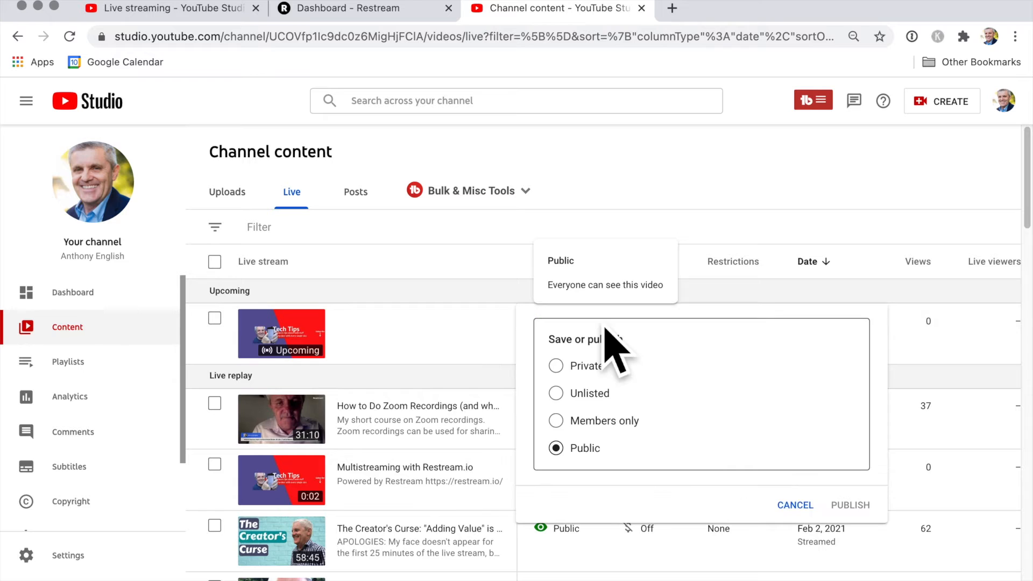
click(589, 404)
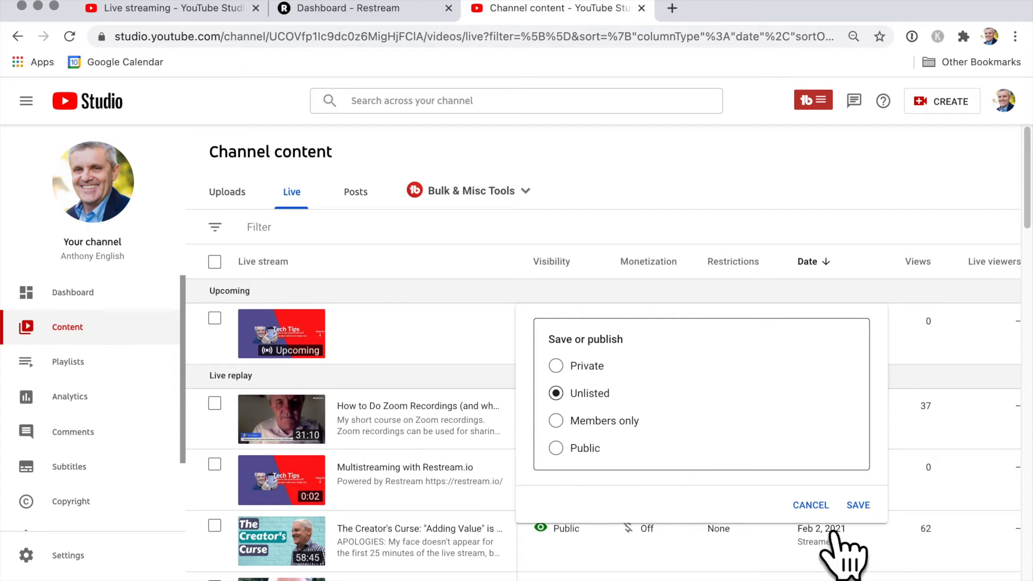
click(890, 530)
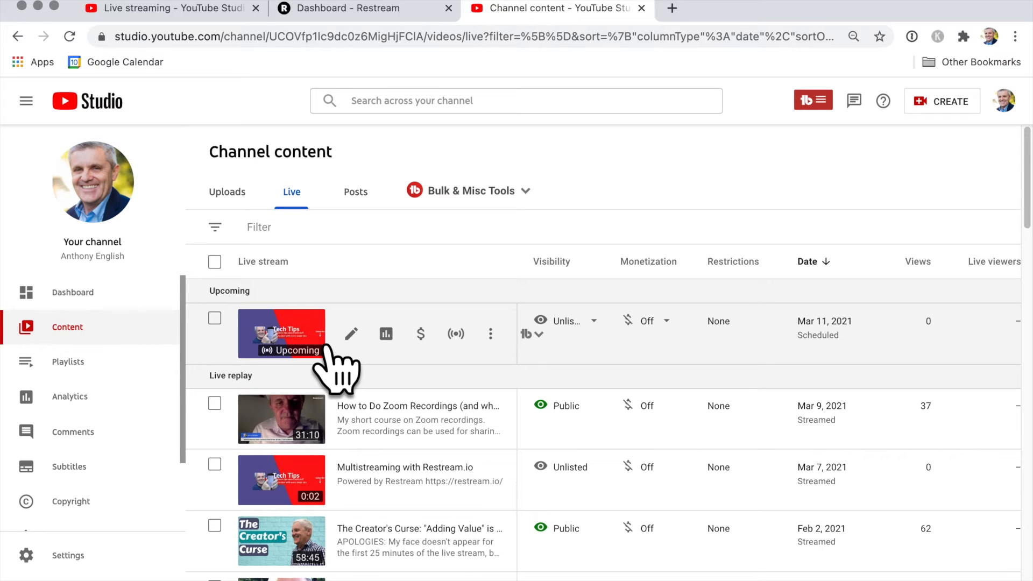
Step: Switch to Restream and connect YouTube as a new channel, granting Restream the requested Google account access
click(368, 20)
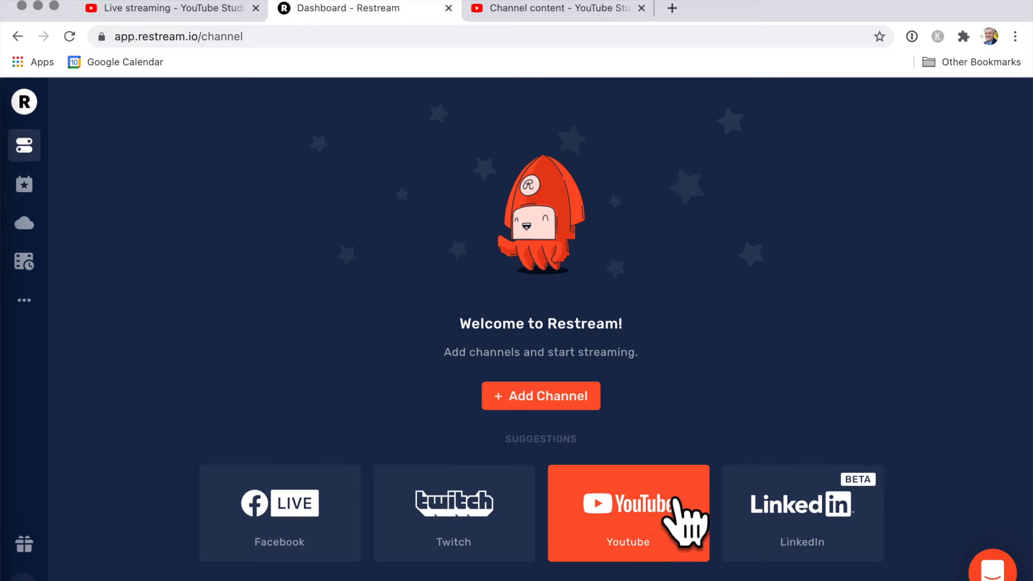
click(670, 530)
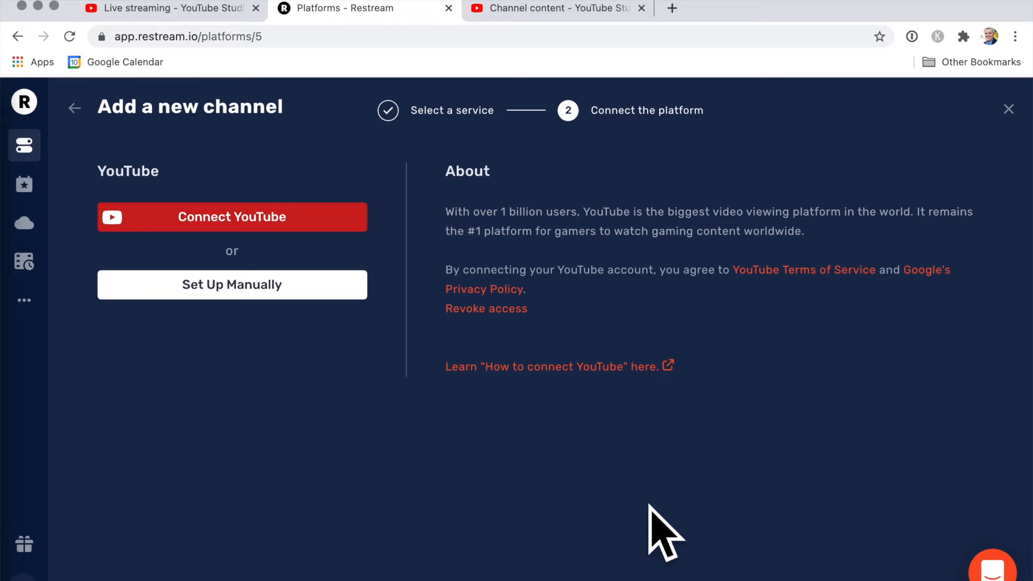
click(278, 295)
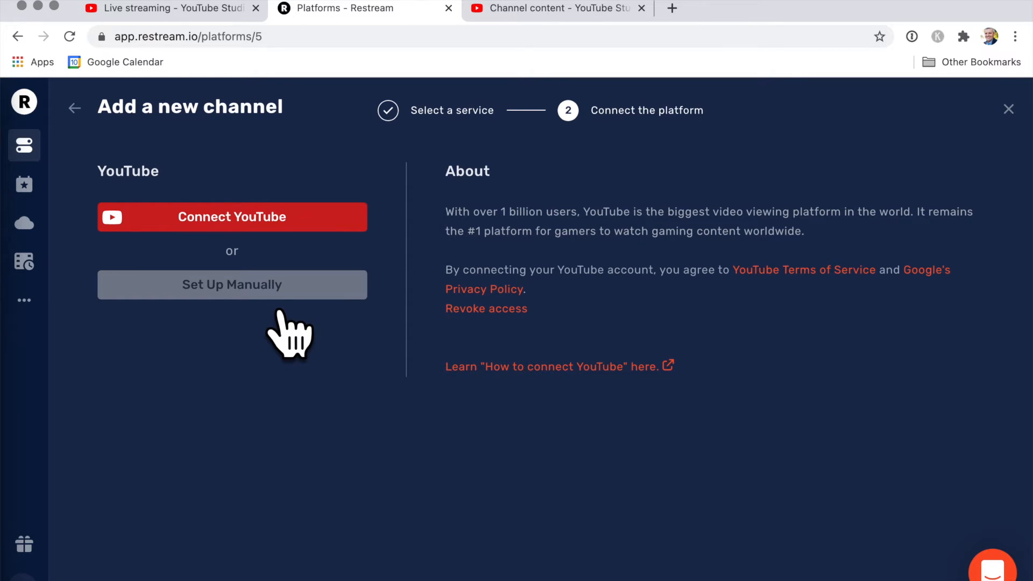
click(302, 230)
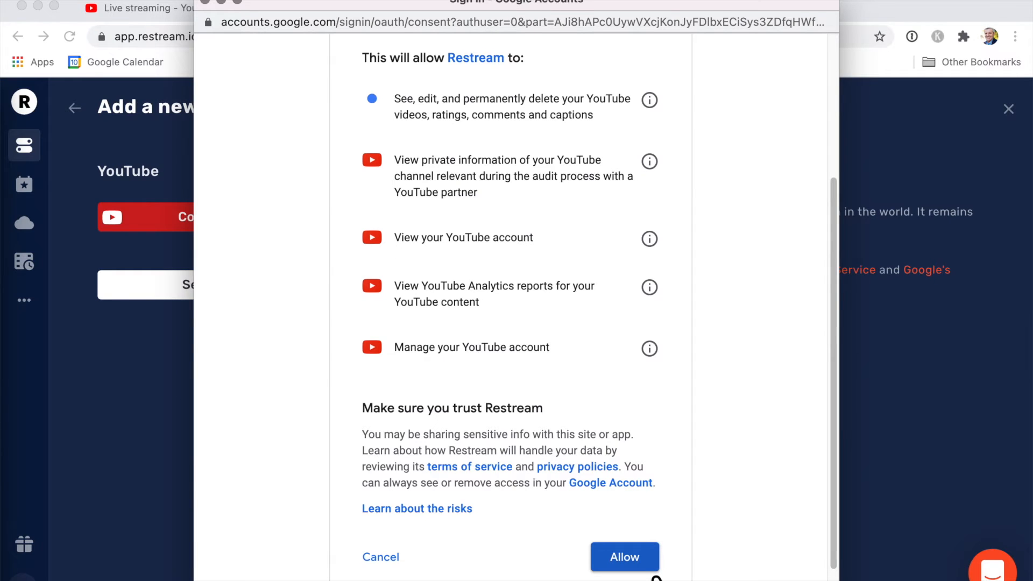
click(640, 560)
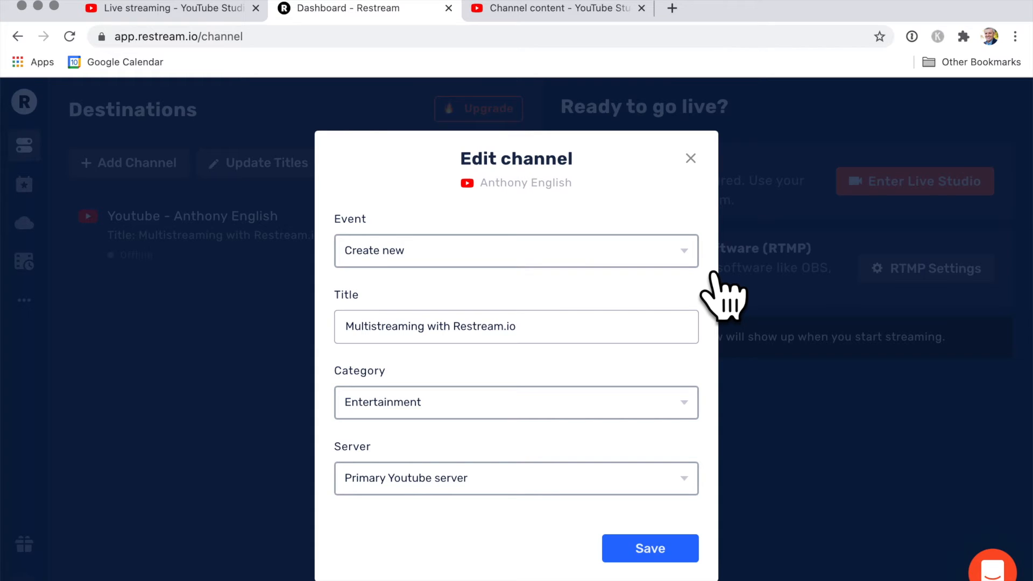
Step: Assign the event "How to Go Live on YouTube Using Restream.io" to the connected YouTube channel and save it
click(691, 254)
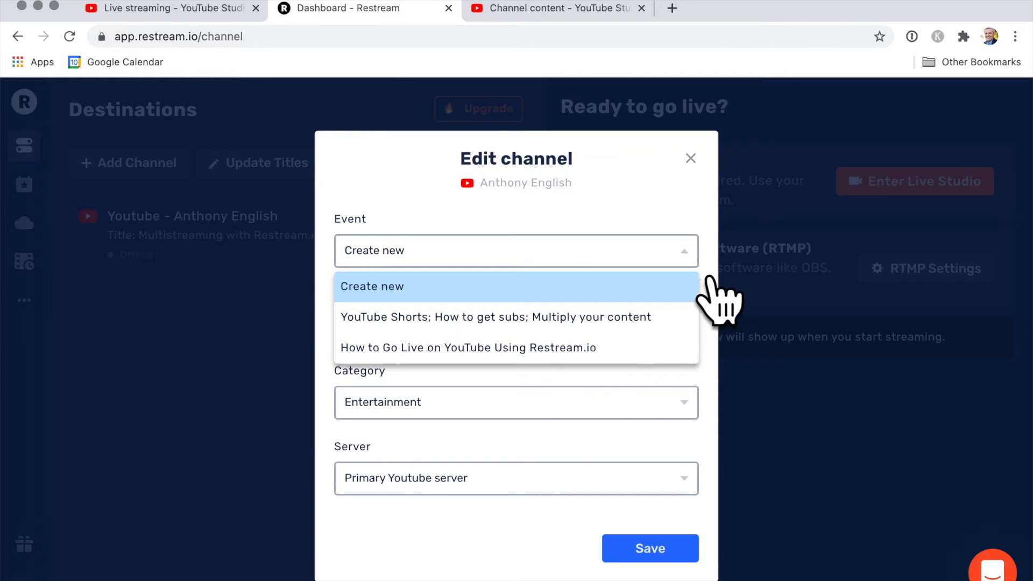
click(629, 360)
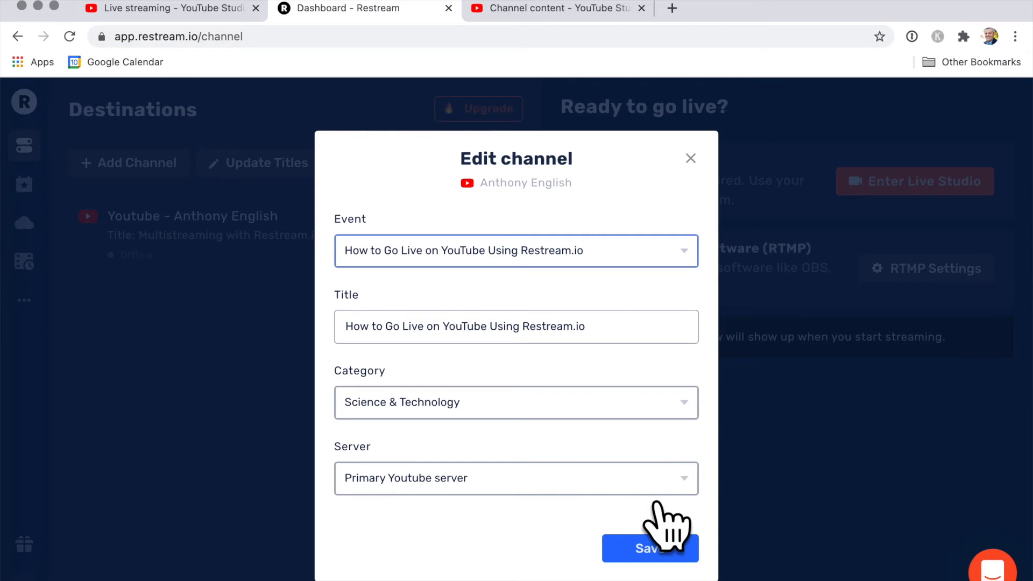
click(673, 569)
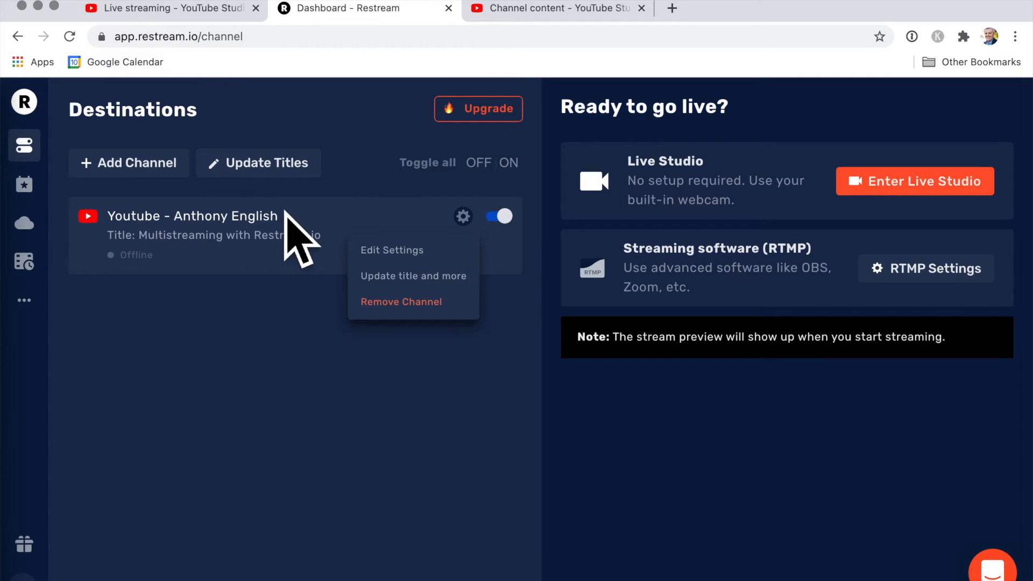
Step: Enter Restream's Live Studio and return to the live streams list in YouTube Studio
click(960, 198)
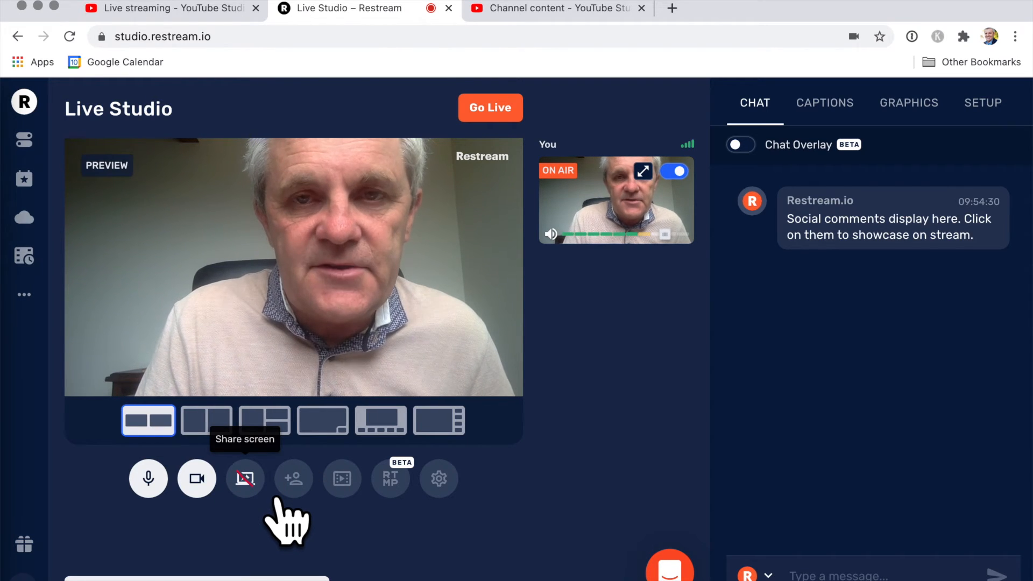
click(592, 19)
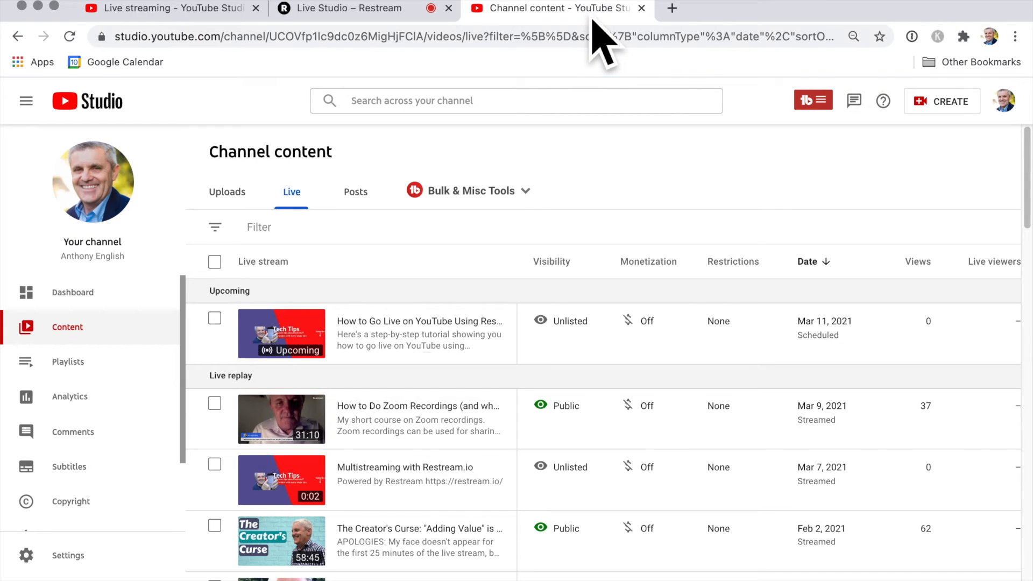
Step: Open the channel analytics in YouTube Studio and share that Chrome tab in Restream's Live Studio
click(109, 413)
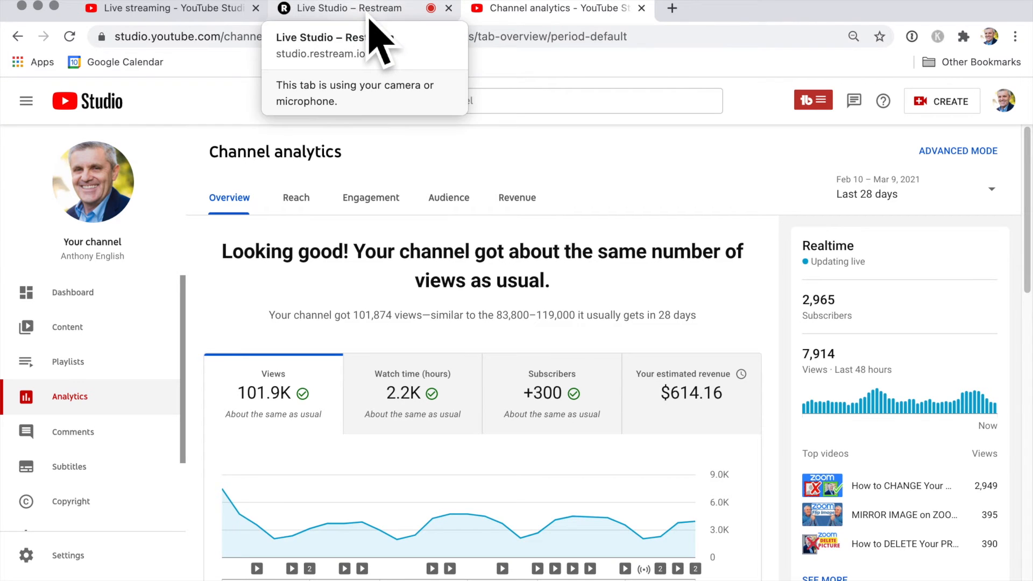
click(369, 16)
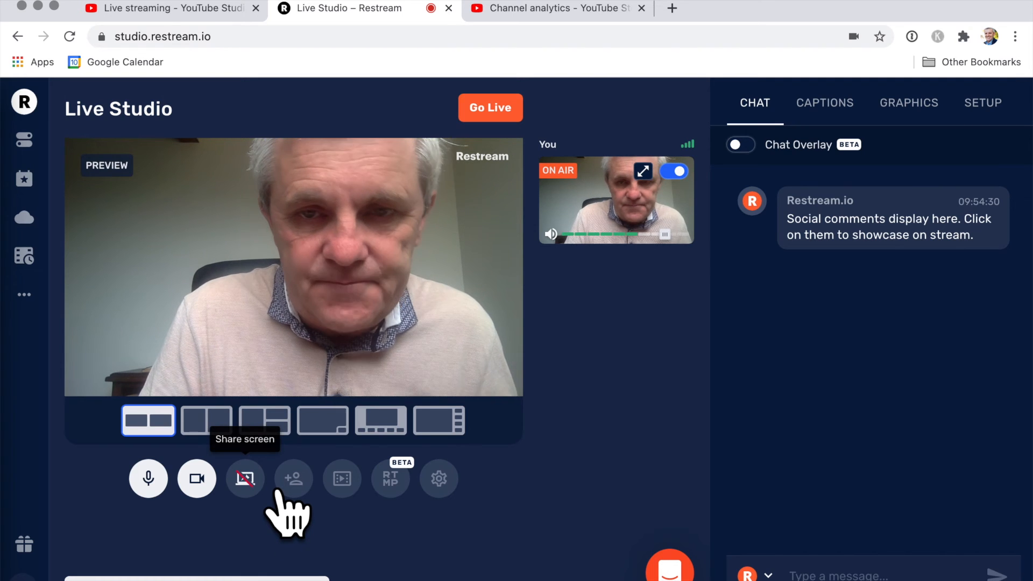
click(253, 478)
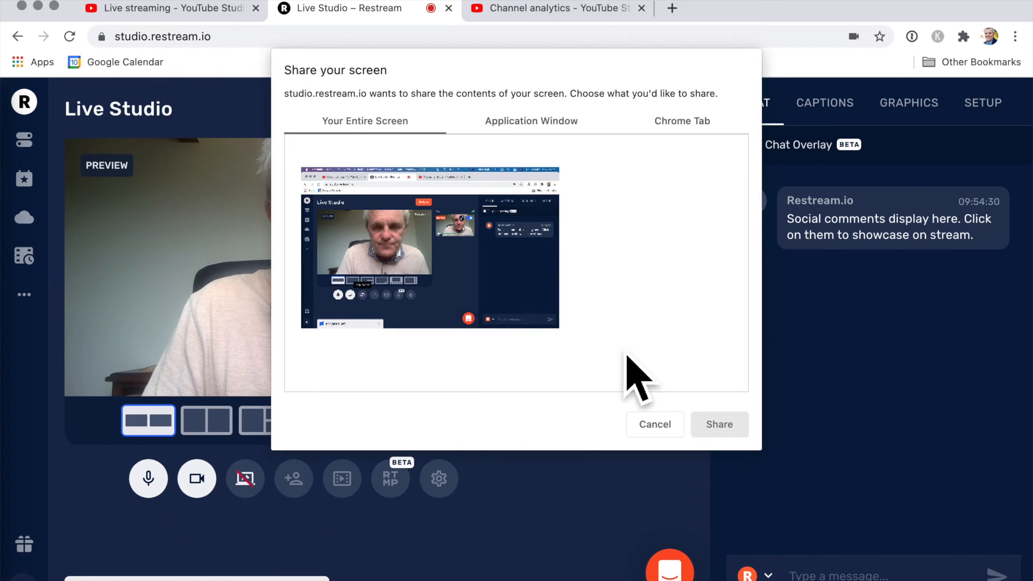
click(663, 425)
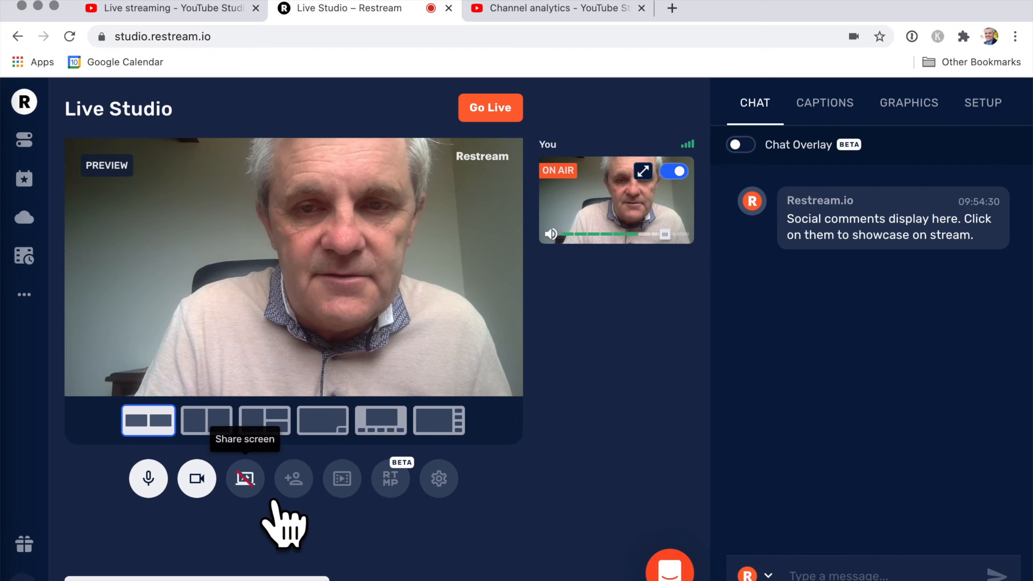
click(247, 479)
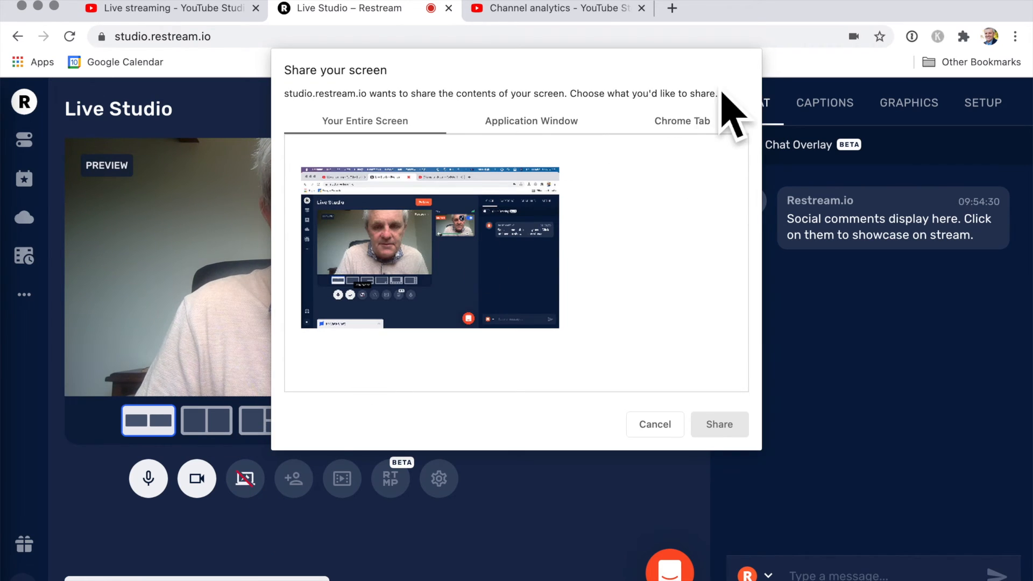
click(693, 127)
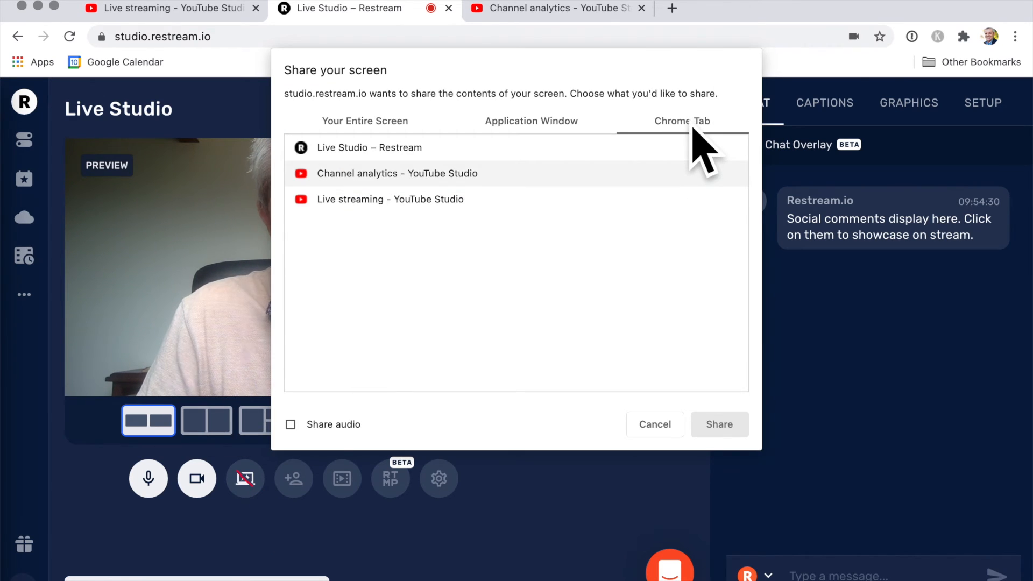
click(441, 186)
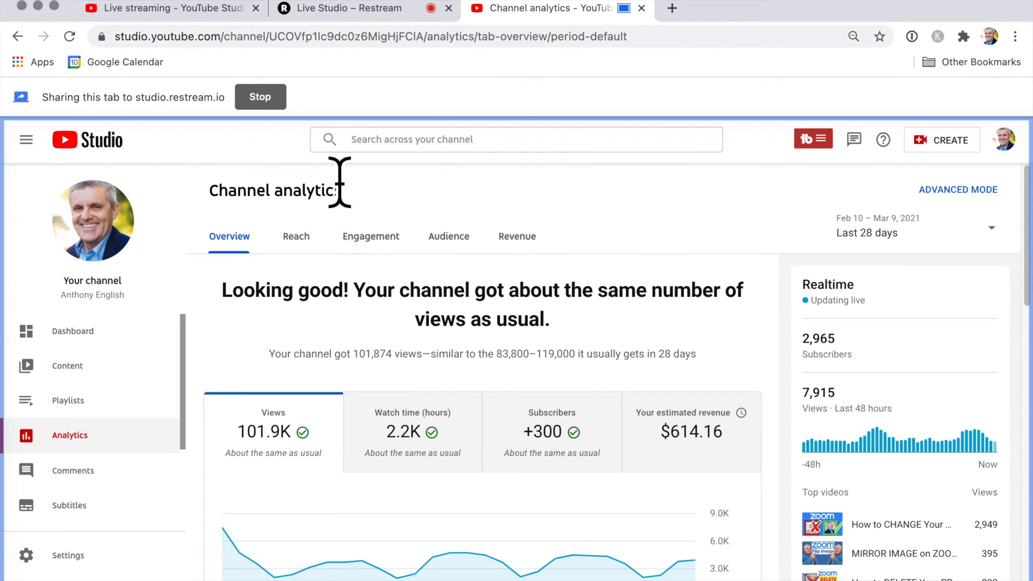
Step: Look at the scheduled stream's control page in YouTube Studio, return to Restream's Live Studio and add the shared analytics screen to the stream
click(188, 8)
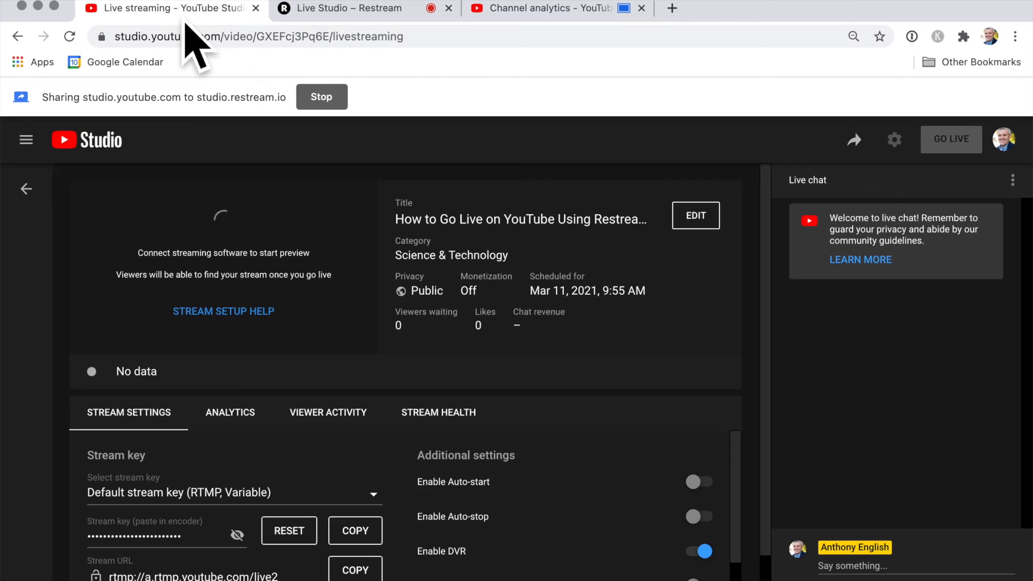
click(354, 19)
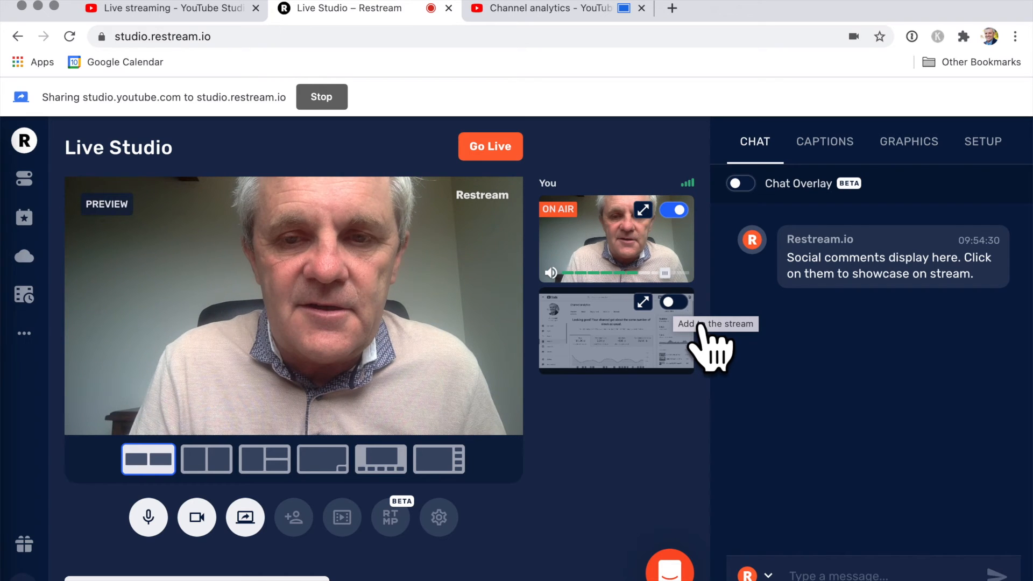
click(702, 322)
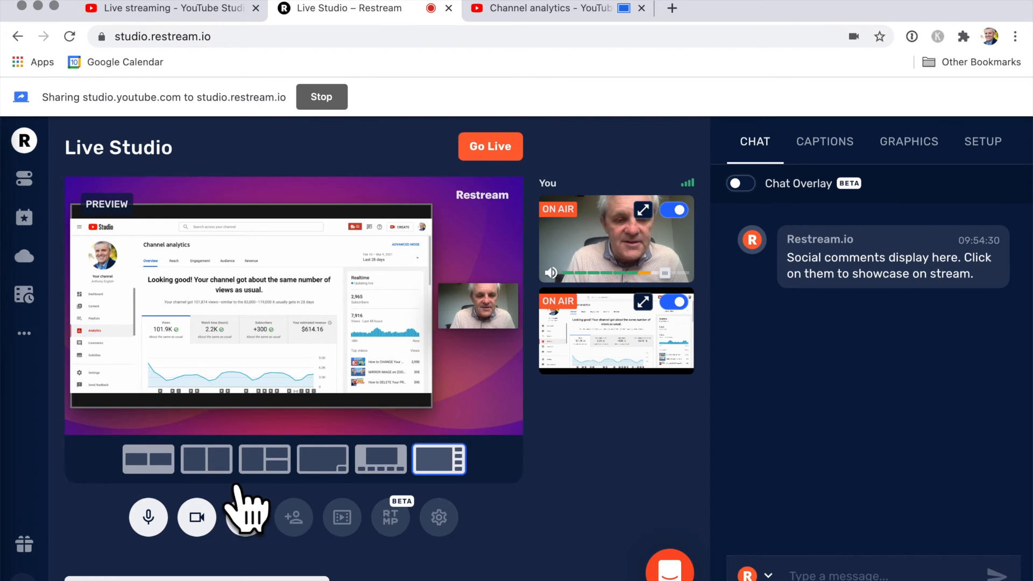
Step: Try the side-by-side, three-pane and large-screen-with-side-thumbnails layouts for the shared screen and camera, and stop the screen sharing
click(223, 467)
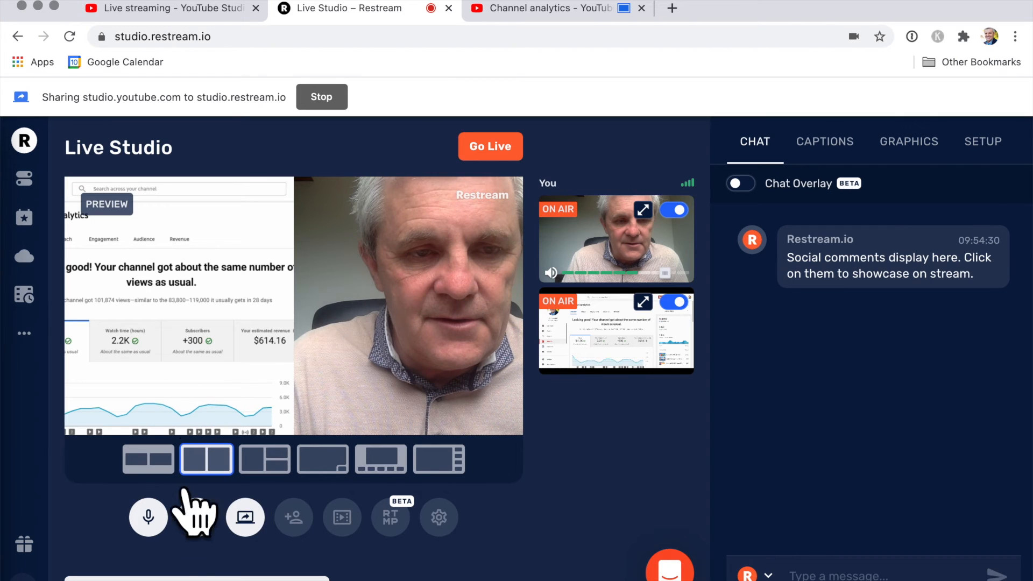
click(302, 475)
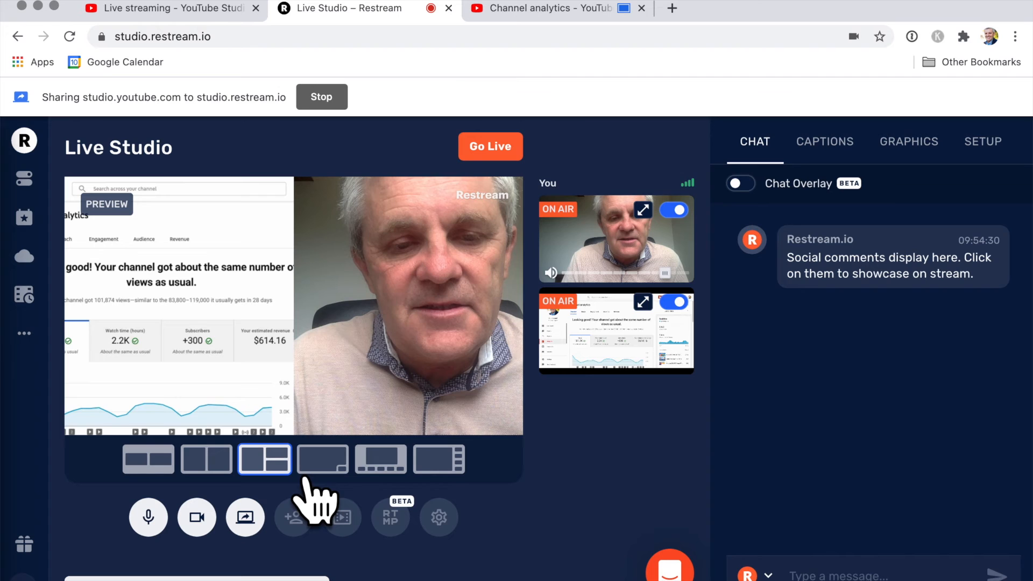
click(466, 476)
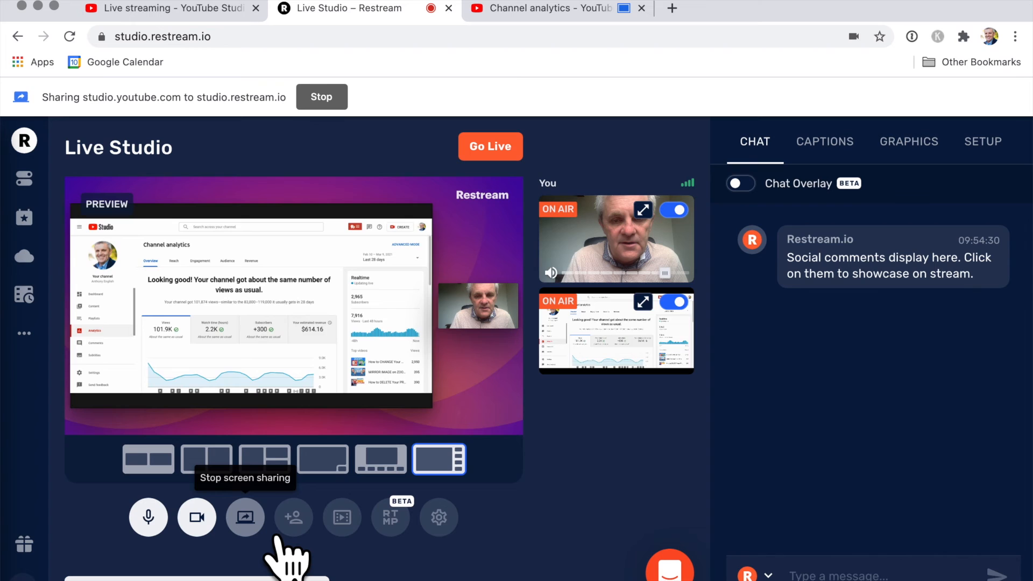
click(273, 534)
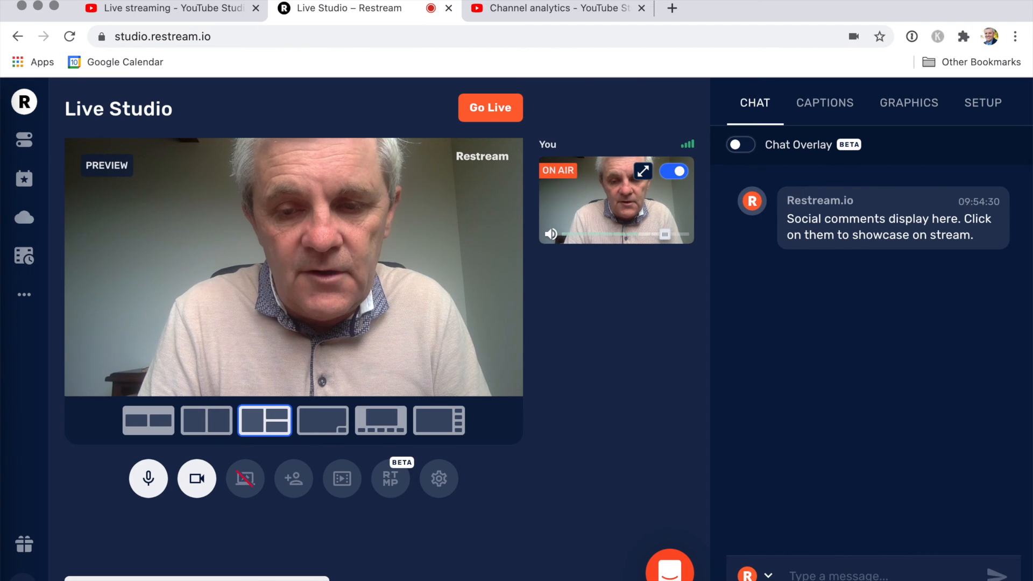
Step: Set the chat destination to YouTube and send the message "Check the link to restream.io in the description"
click(759, 575)
click(833, 571)
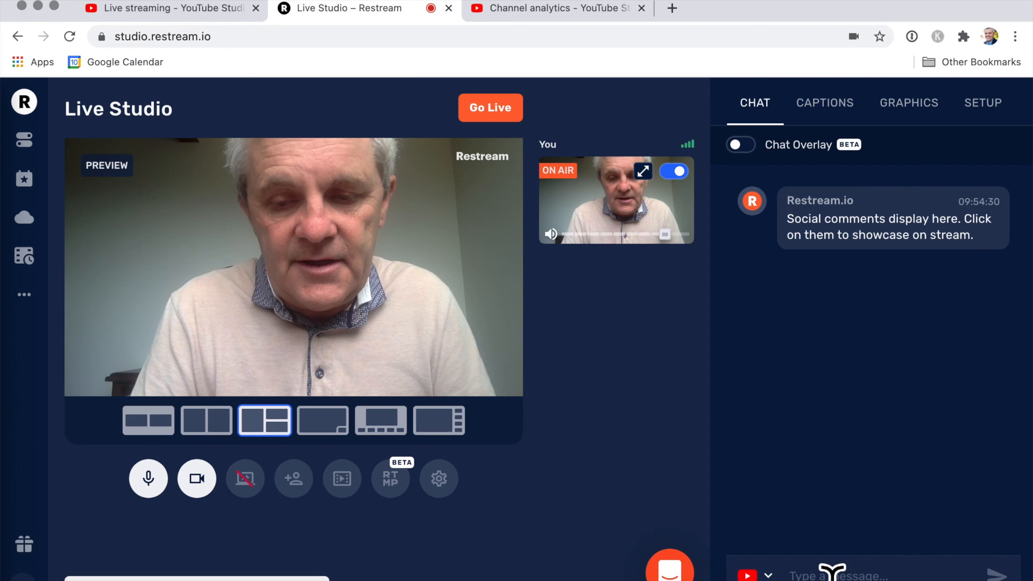
click(833, 572)
text(Cl)
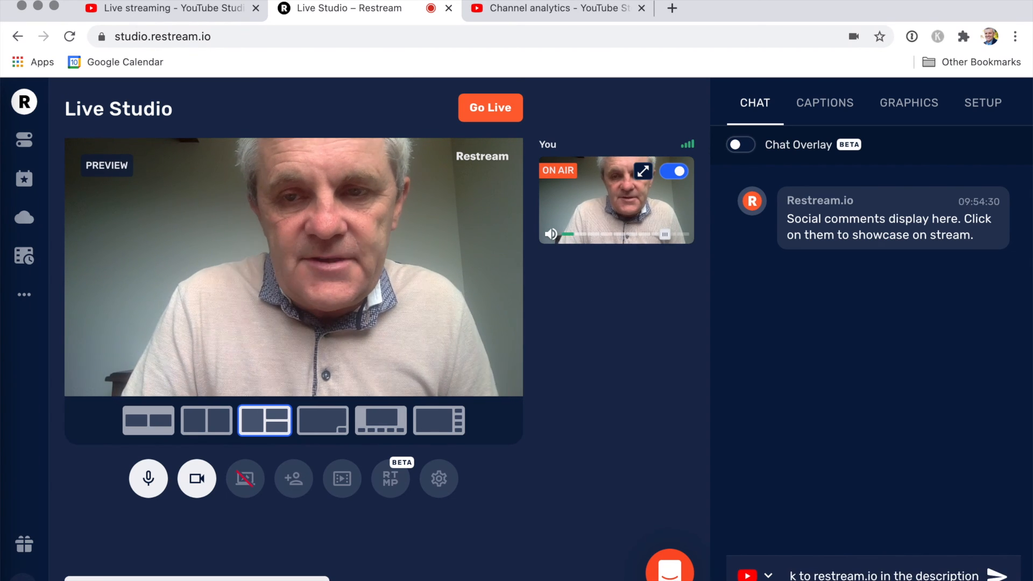
key(Return)
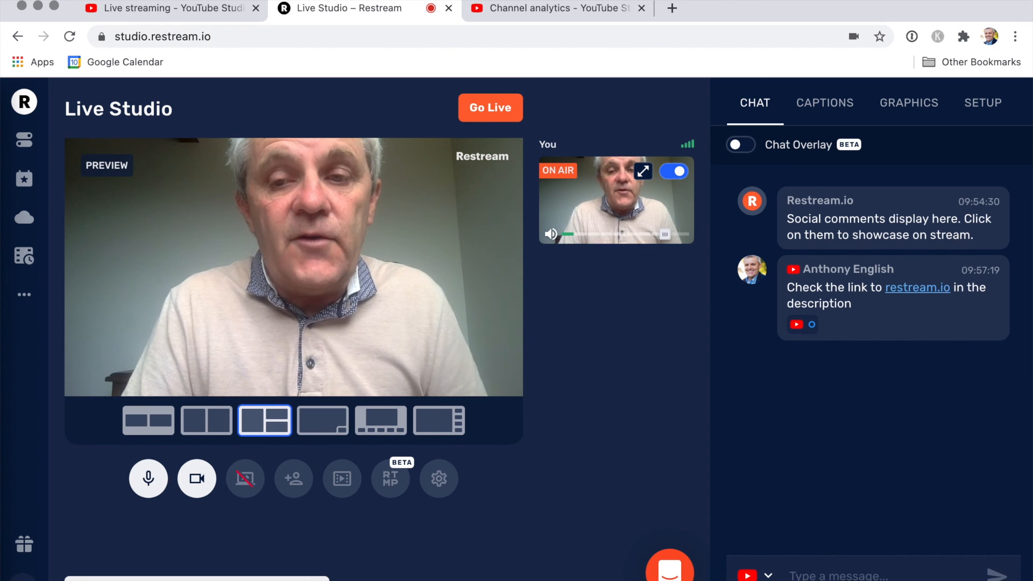
Step: Show the sent chat message about the restream.io link on the stream preview
mouse_move(870, 324)
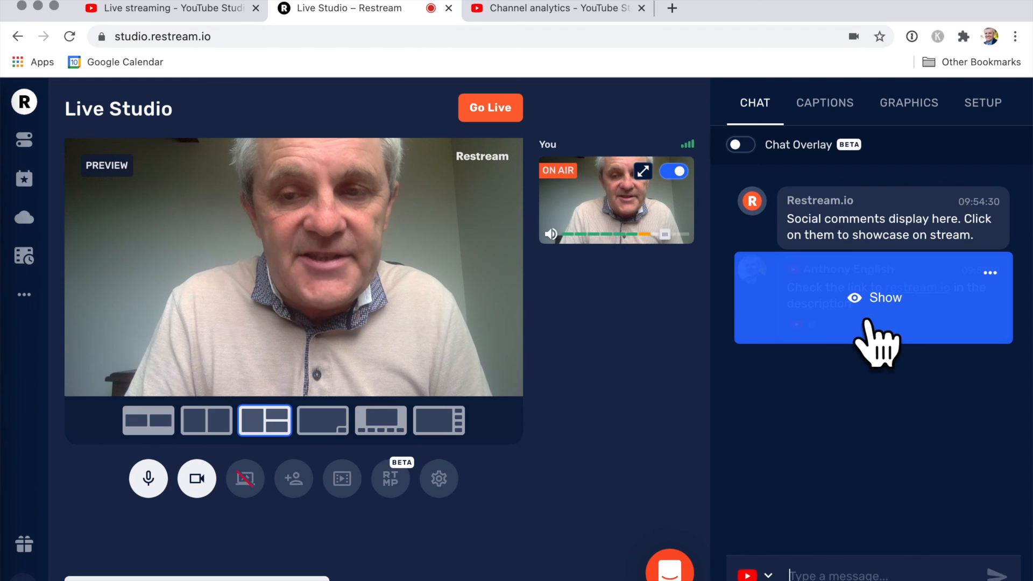
click(925, 314)
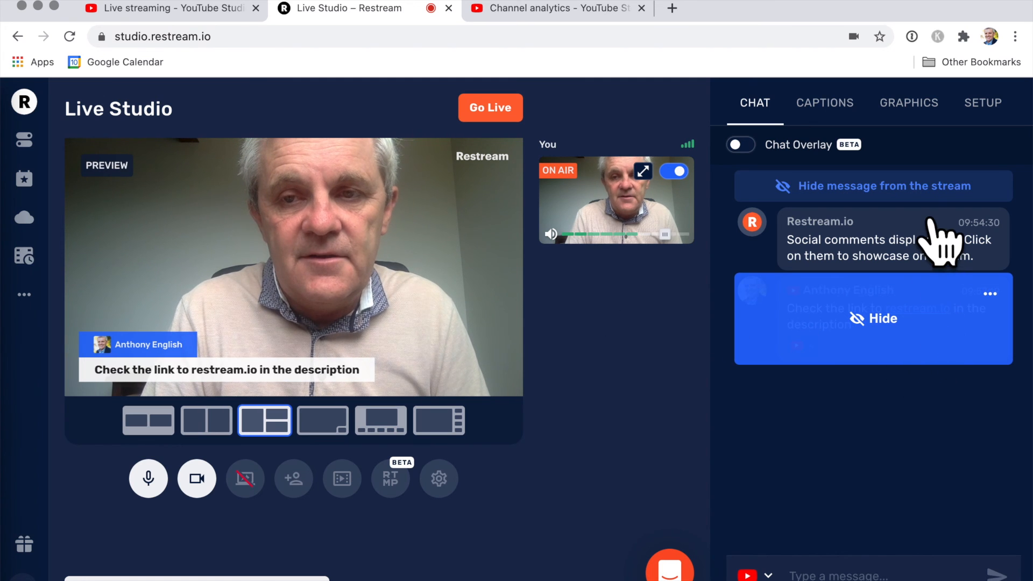
click(917, 341)
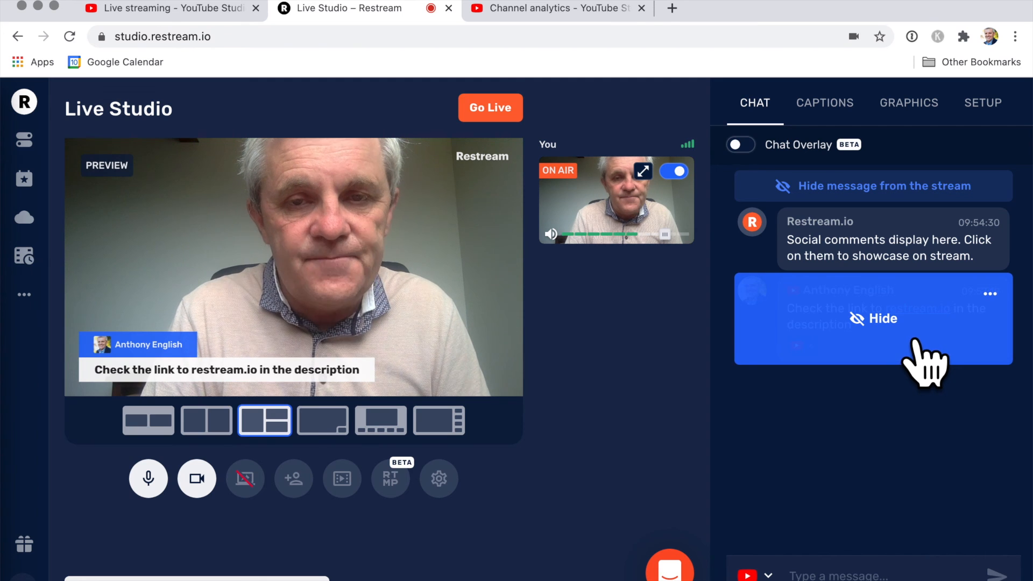